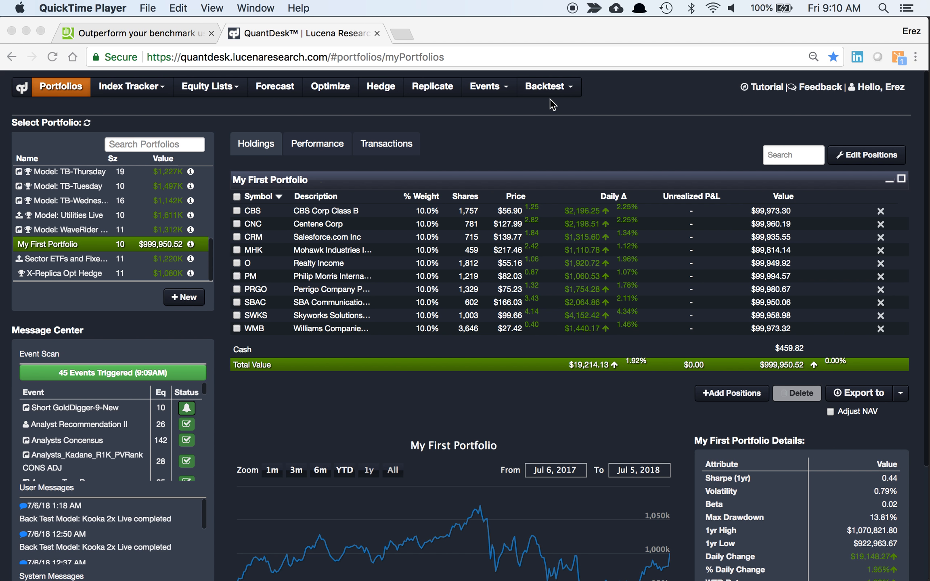
- Start creating a new portfolio named My First Portfolio I
click(184, 298)
click(462, 277)
text(My First Portfolio I)
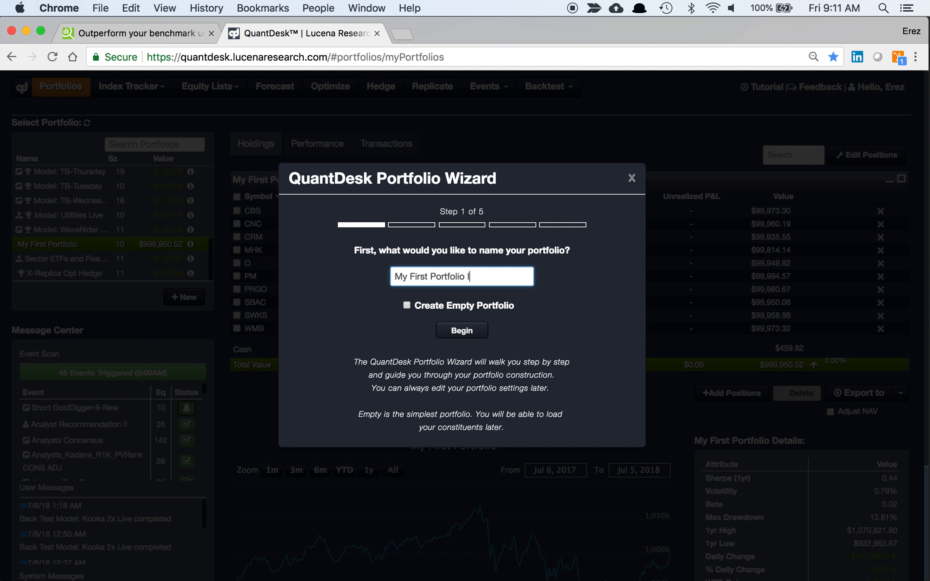
click(457, 335)
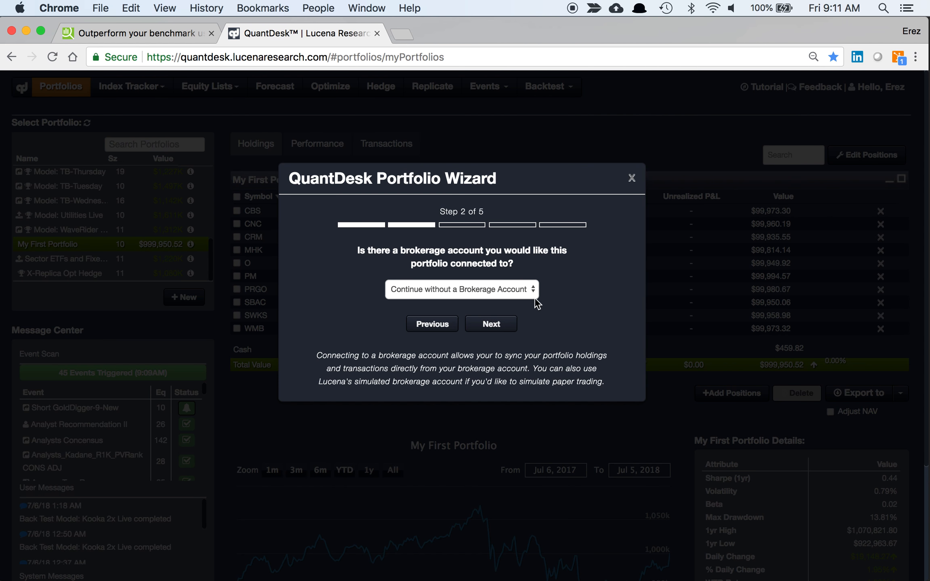
- Continue the new portfolio without a brokerage account and accept an initial cash value of $1000000
click(535, 290)
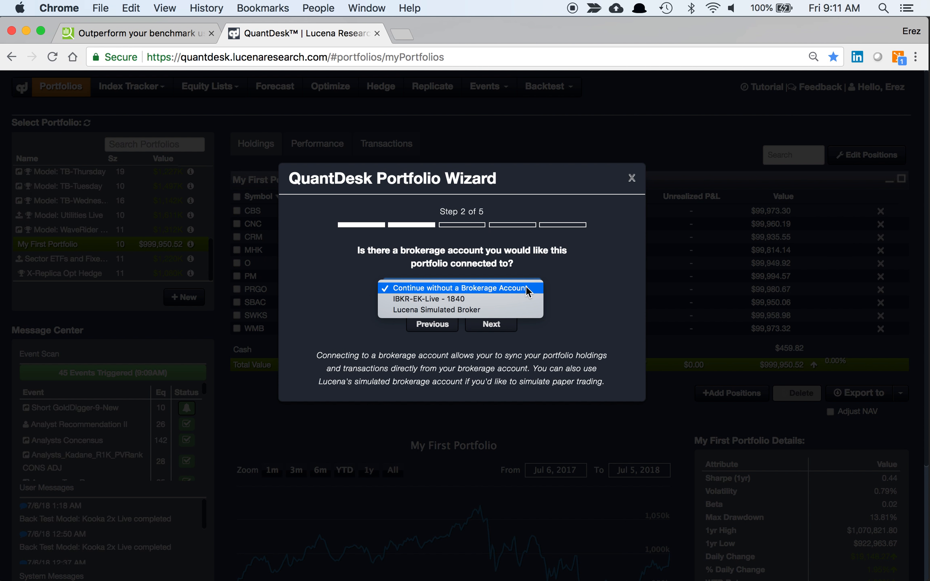
click(525, 287)
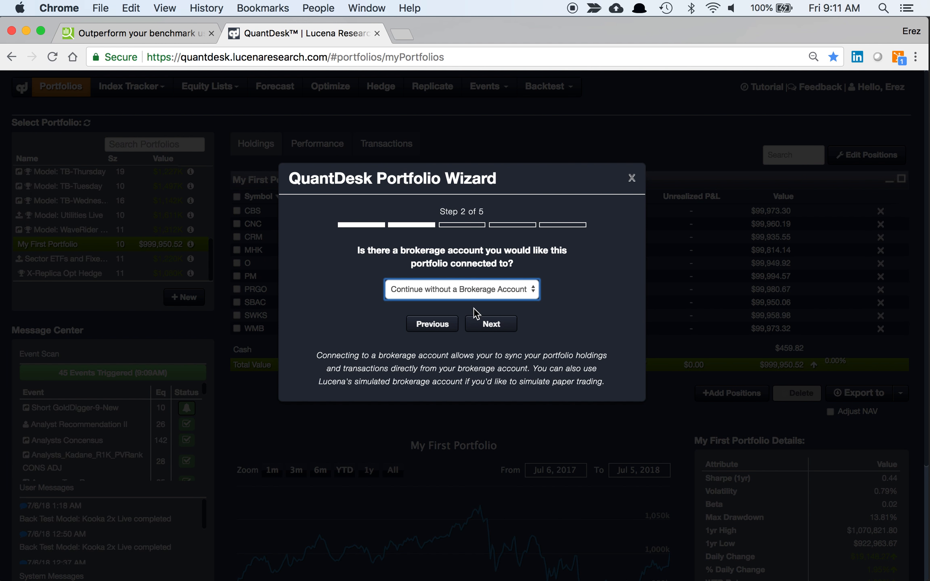
click(496, 326)
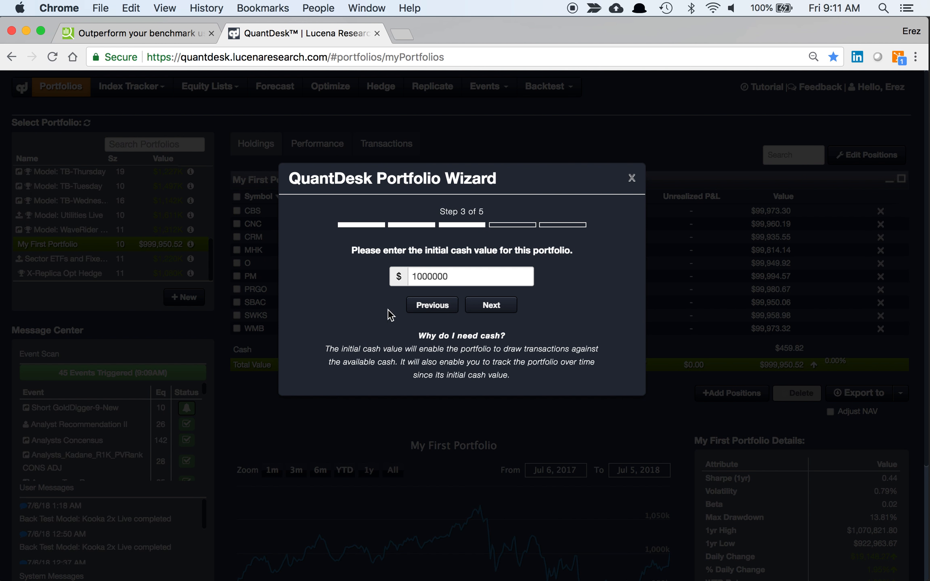
click(491, 305)
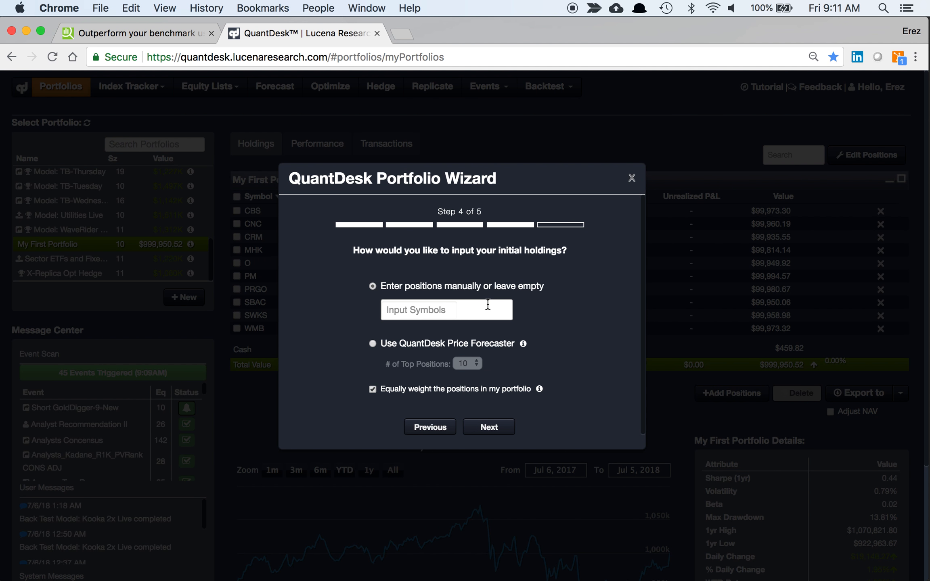
- Enter AAPL as a manually chosen initial holding
click(400, 309)
text(a)
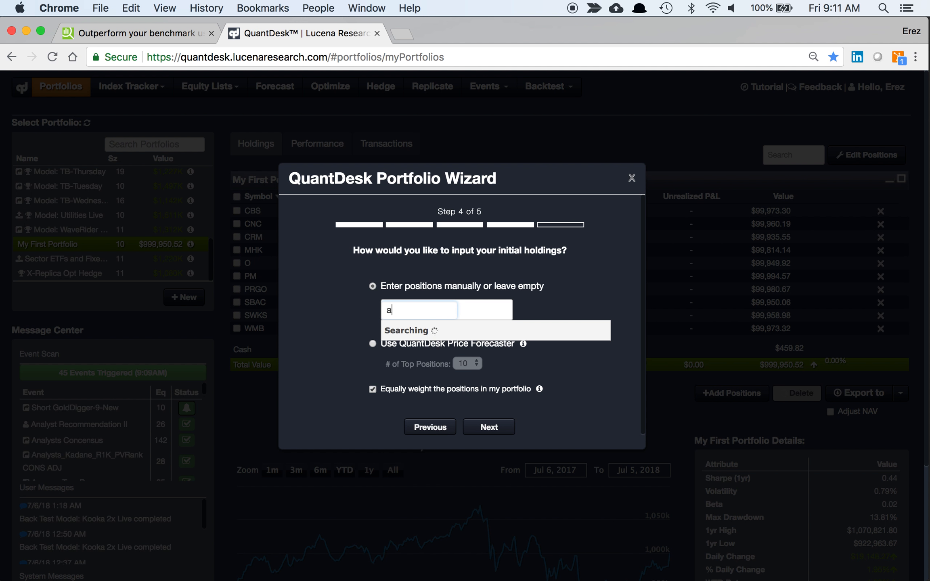
text(apl)
key(Return)
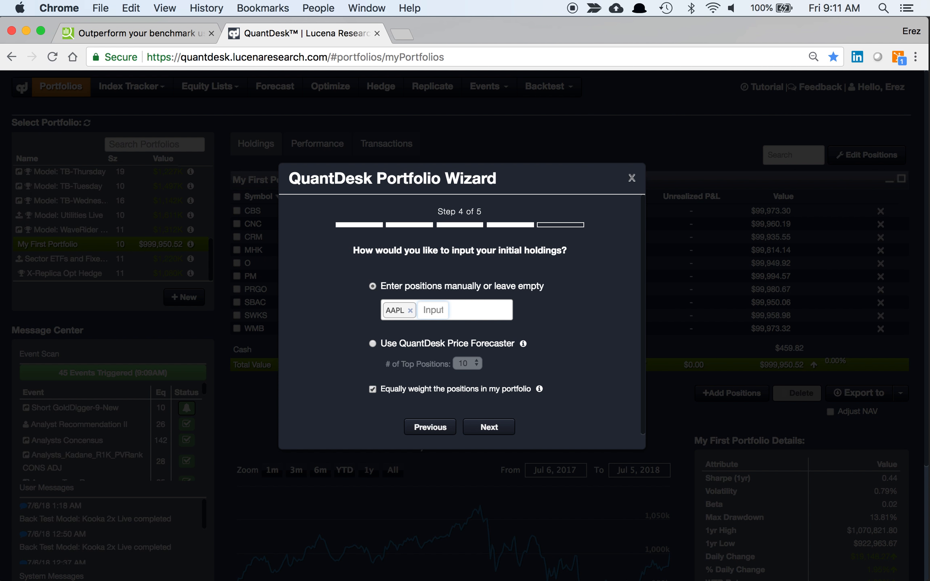
- Fill the portfolio with the QuantDesk Price Forecaster's 10 top positions, equally weighted, and create it
click(372, 343)
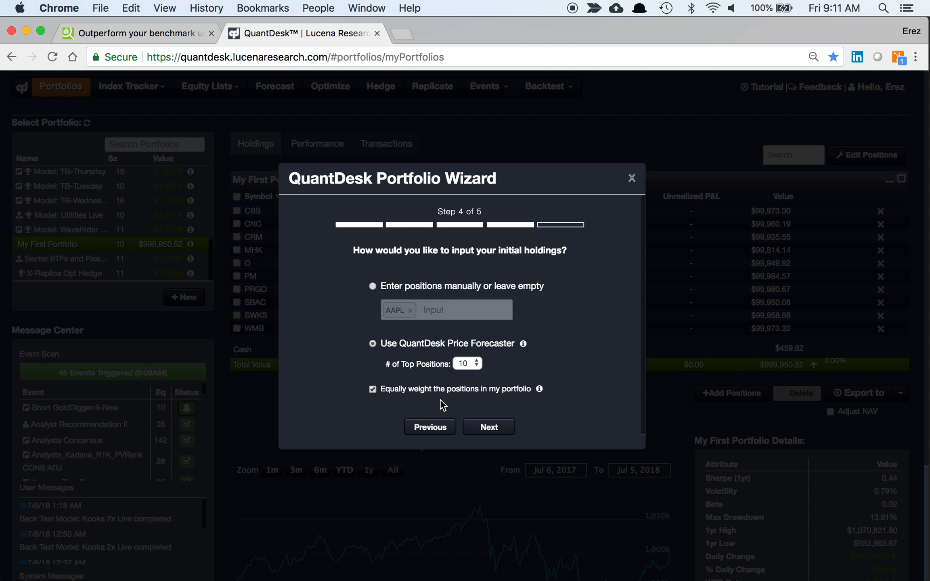
click(491, 429)
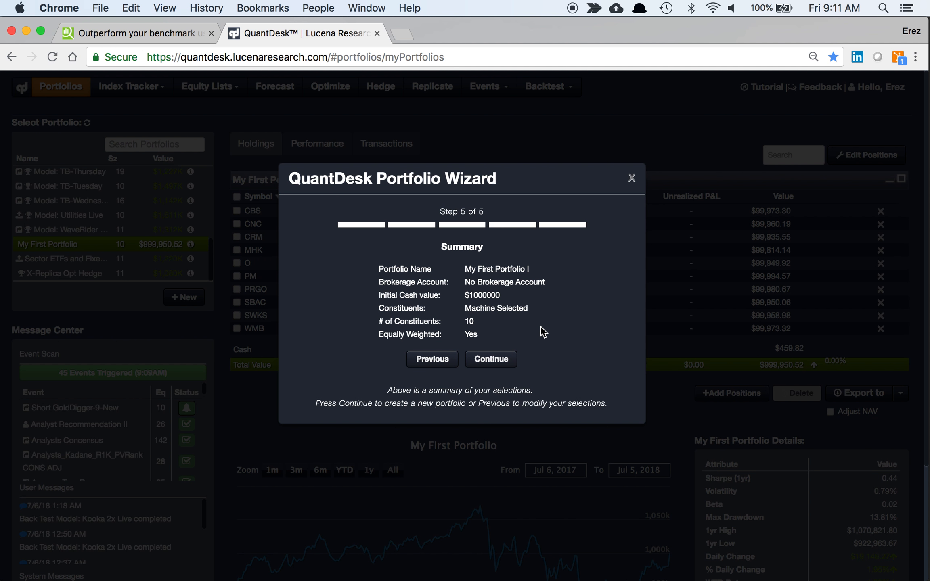
click(504, 360)
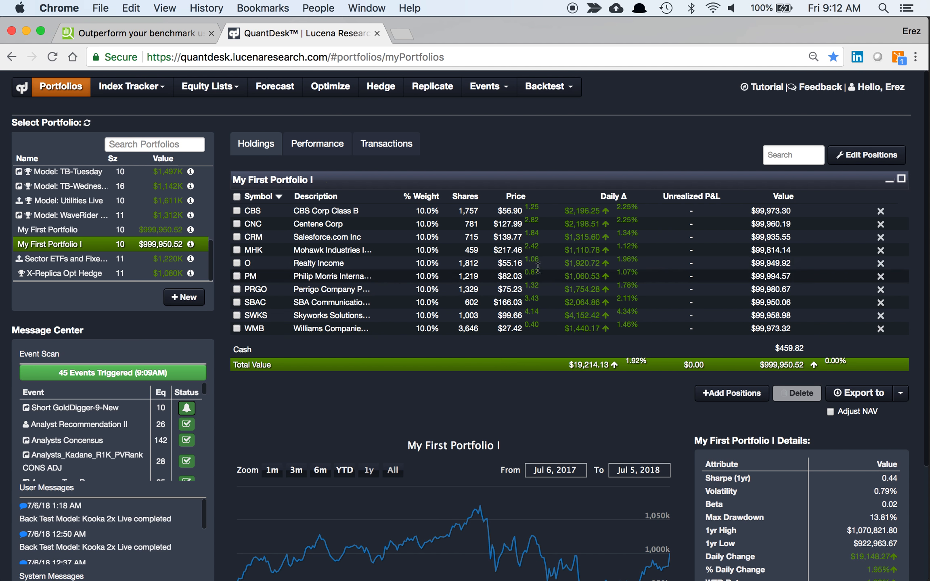
- Start the optimizer in wizard mode for My First Portfolio I
click(330, 87)
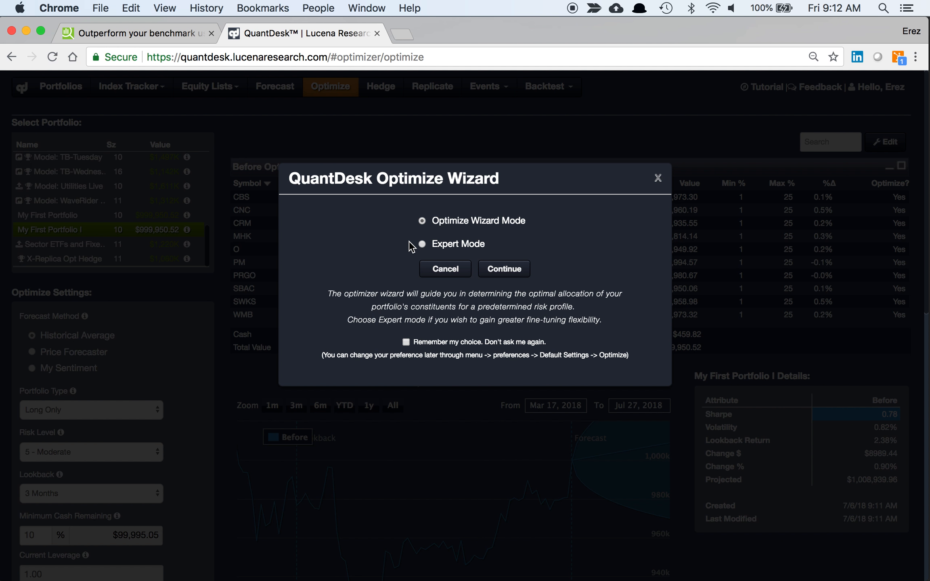
click(506, 269)
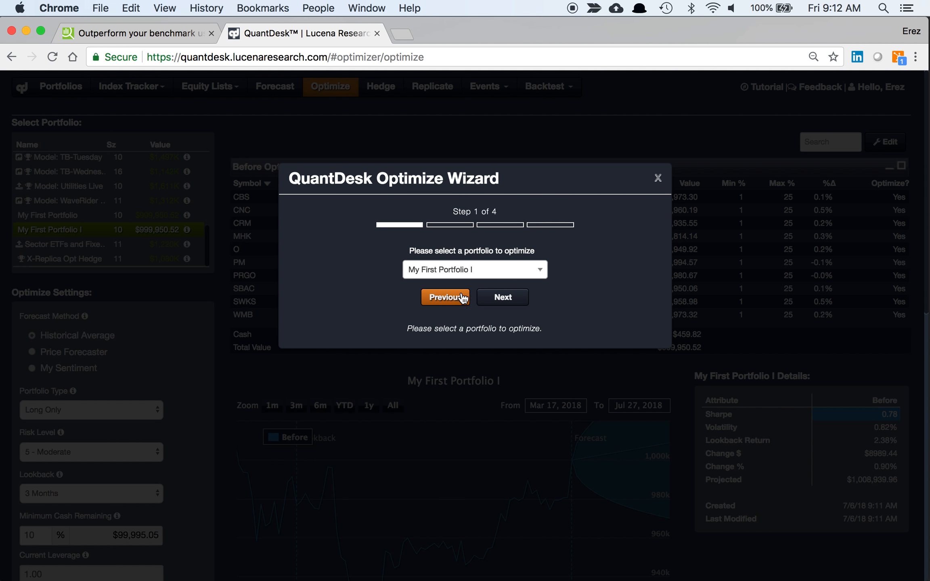
click(516, 298)
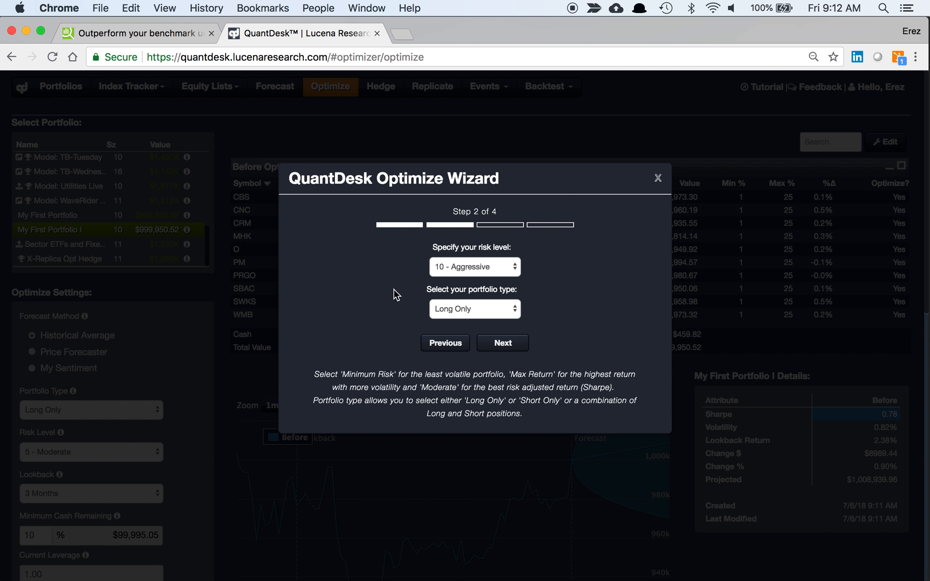
- Run the optimization with risk level 5 - Moderate, portfolio type Long Only and a min/max allocation of 1 to 25%
click(469, 264)
click(476, 374)
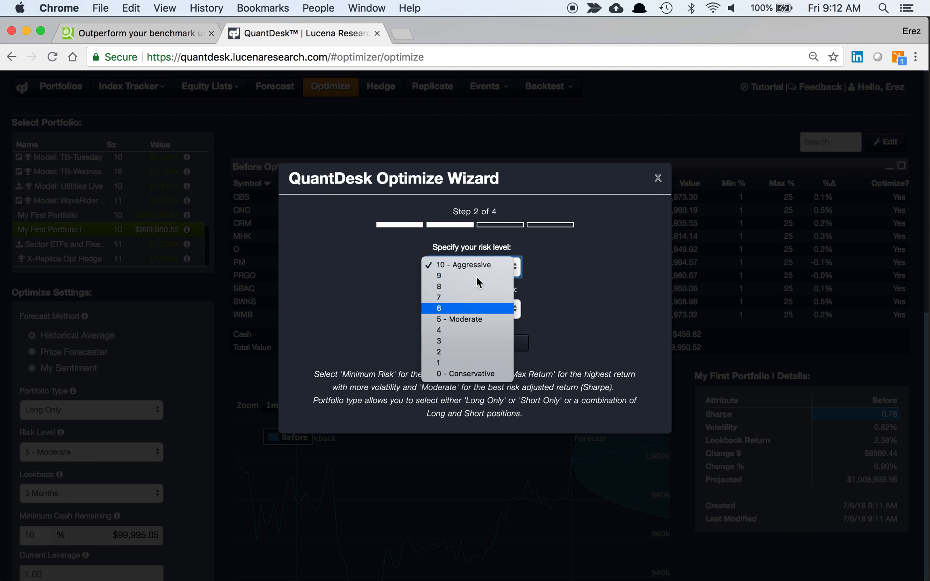
click(478, 316)
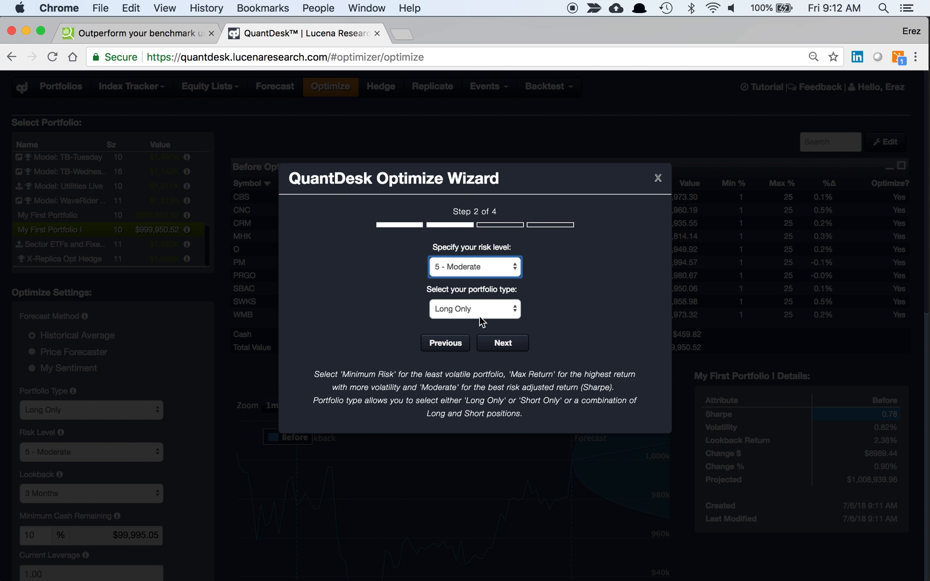
click(502, 313)
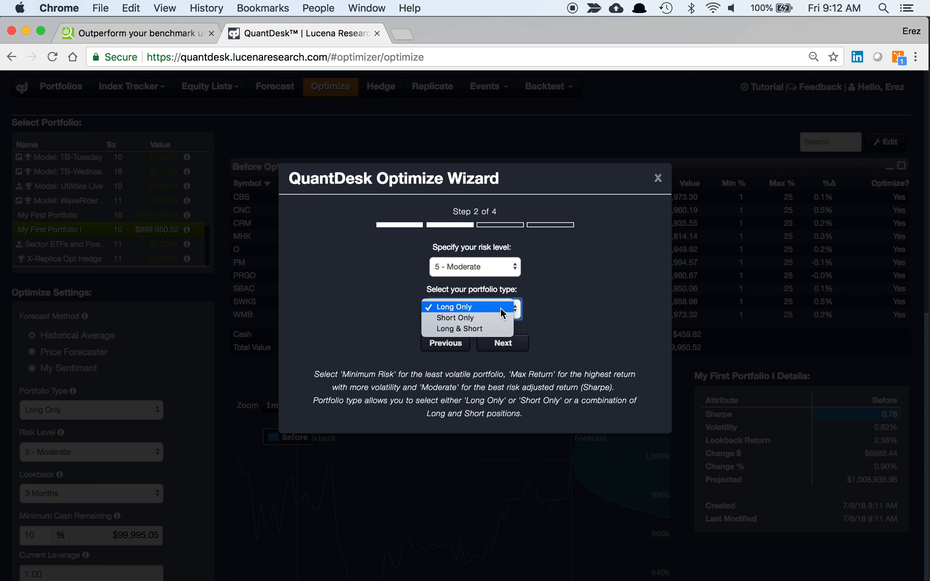
click(470, 306)
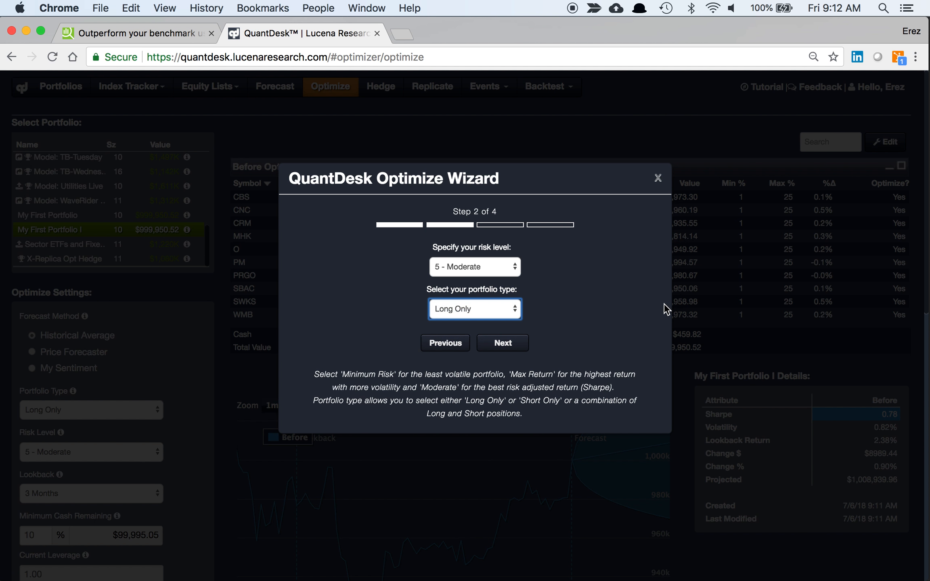
click(510, 350)
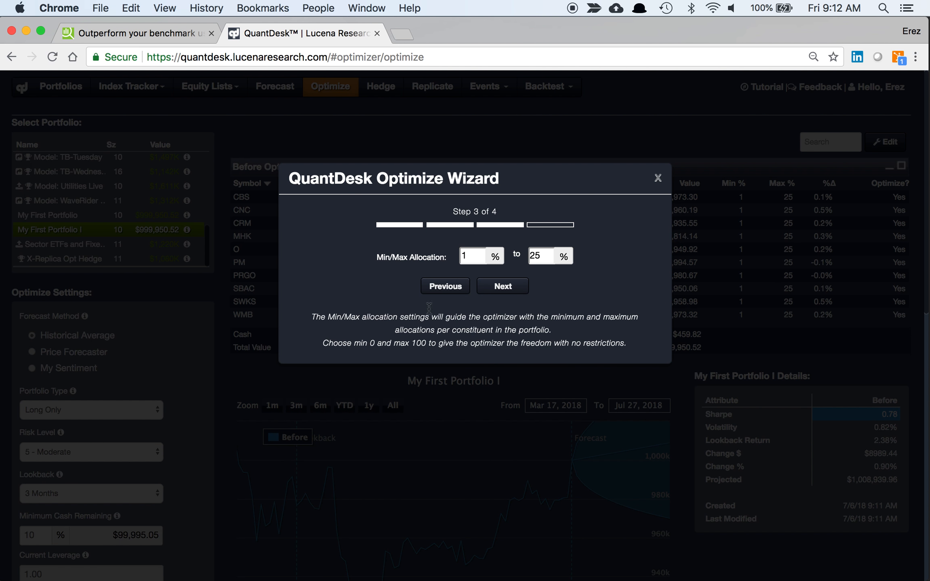
click(506, 285)
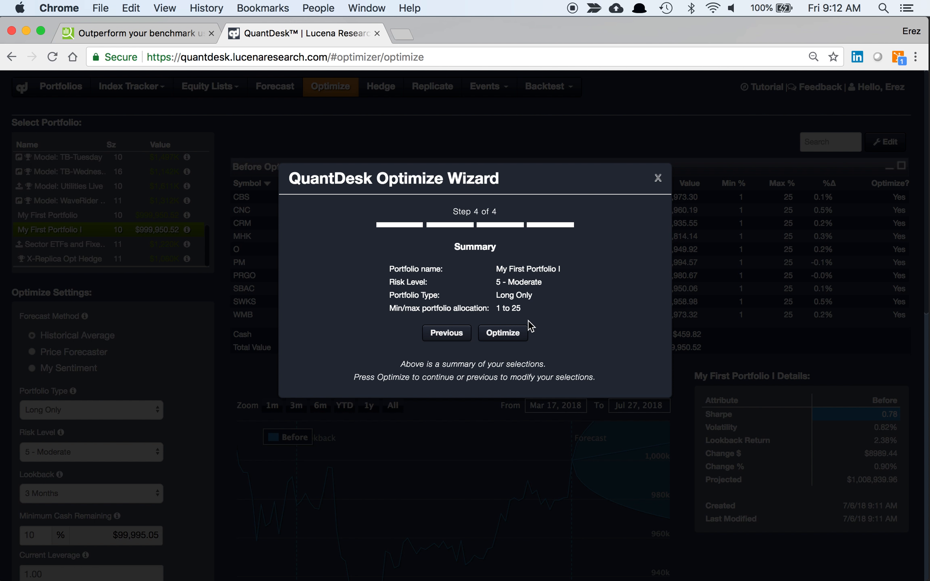
click(513, 334)
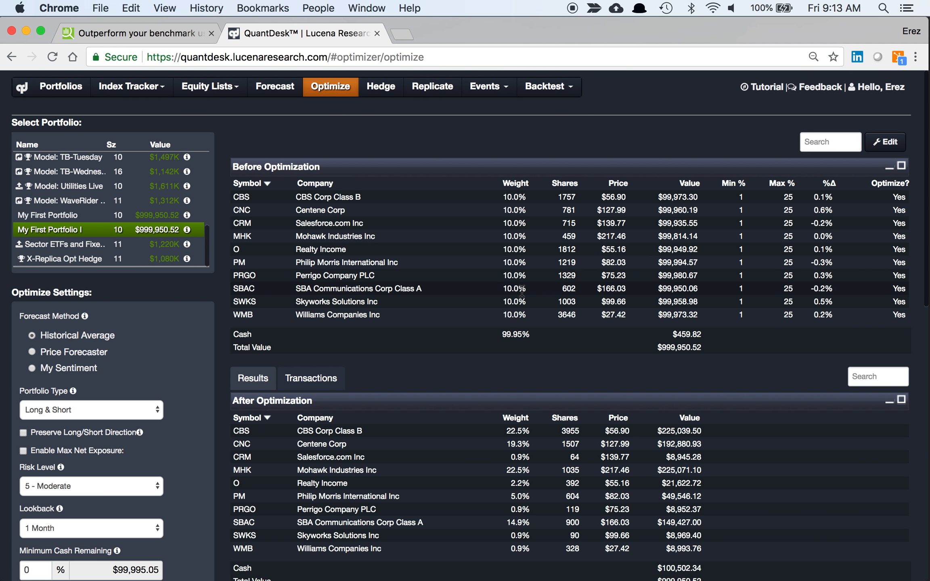
- Examine the optimized holdings, the forecast chart and before/after details, enlarging the Risk/Return chart and swapping it back
scroll(522, 291, down, 5)
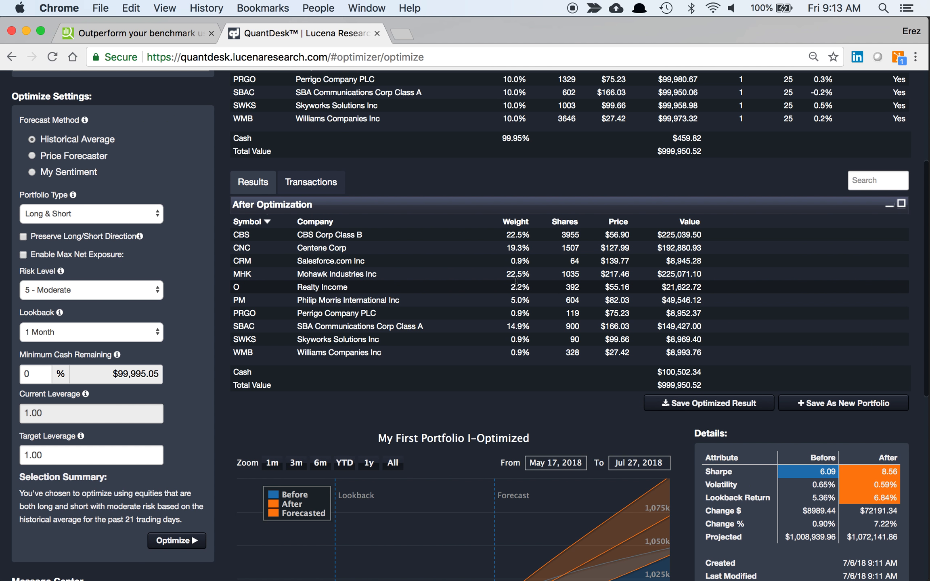
scroll(440, 337, down, 5)
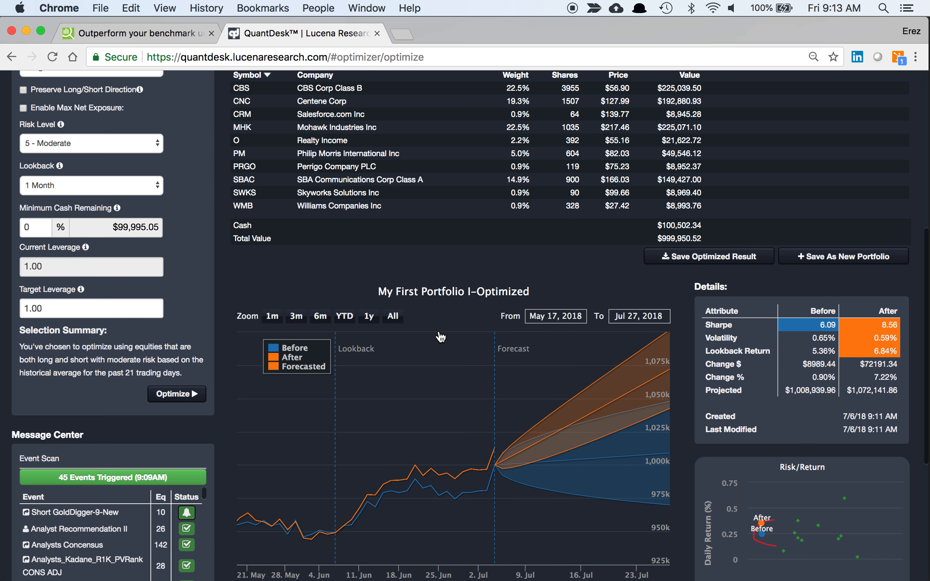
scroll(441, 337, down, 5)
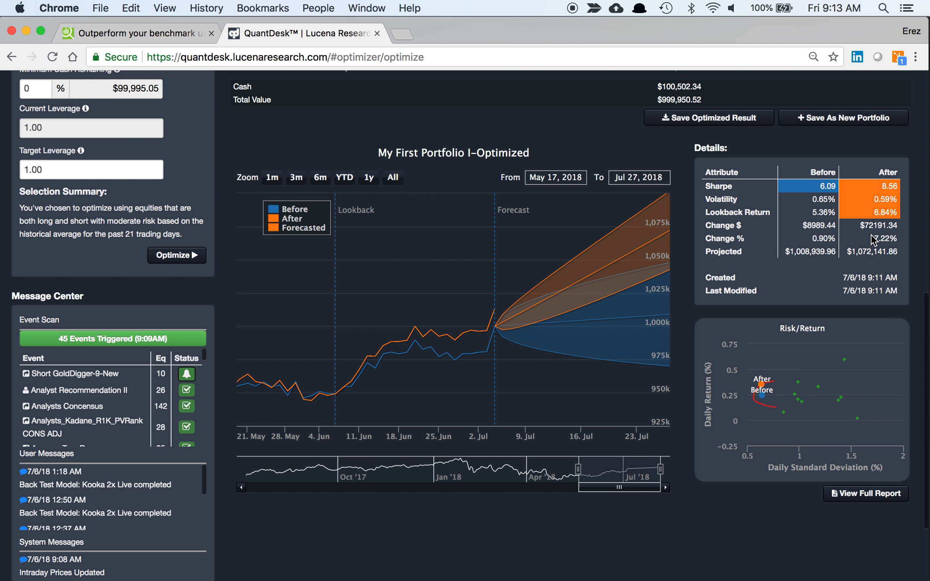
click(734, 345)
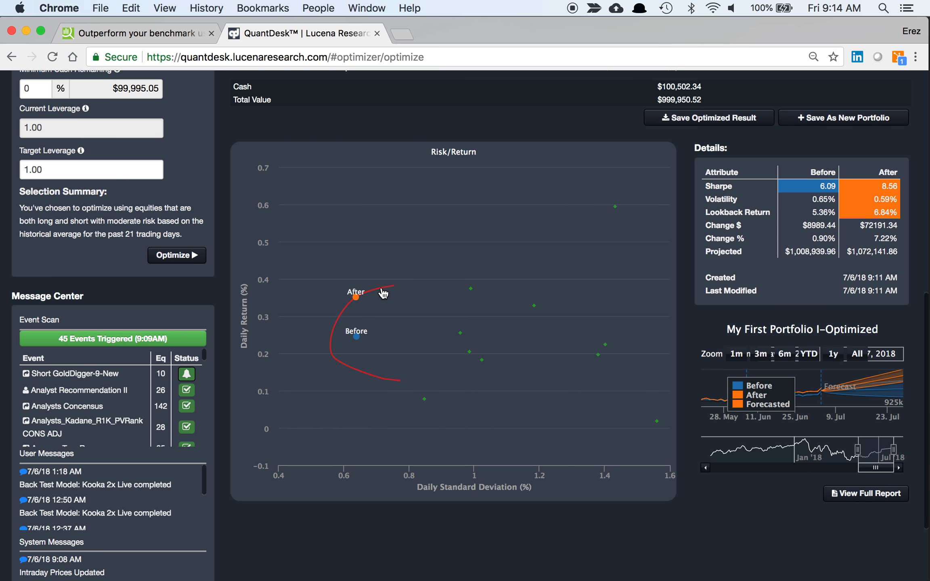
click(712, 328)
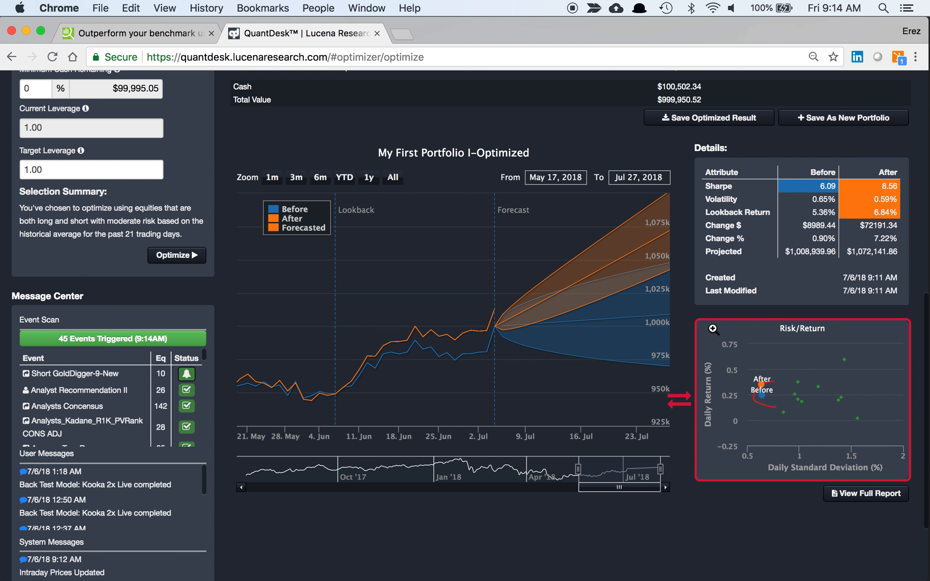
- Review the suggested rebalancing transactions against the holdings before optimization
scroll(713, 329, up, 7)
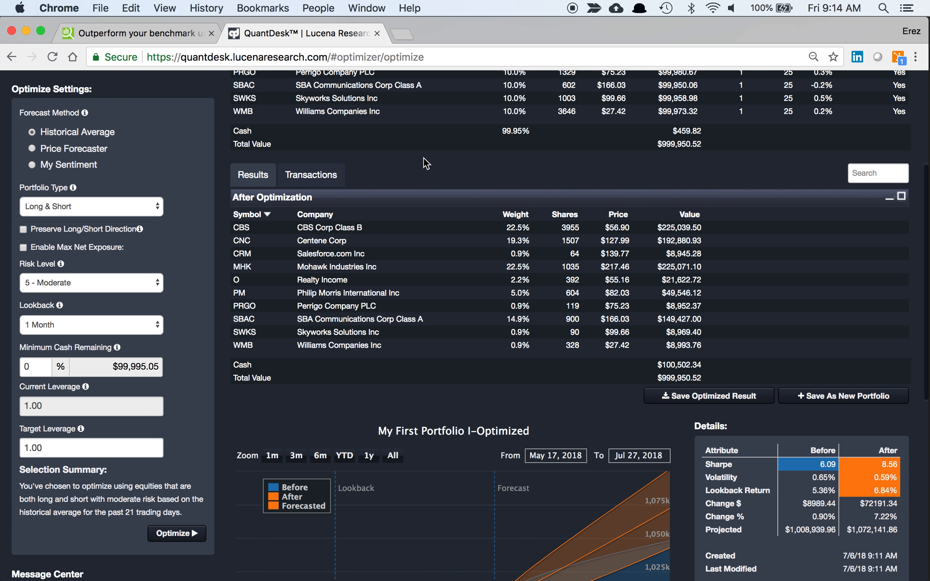
click(311, 177)
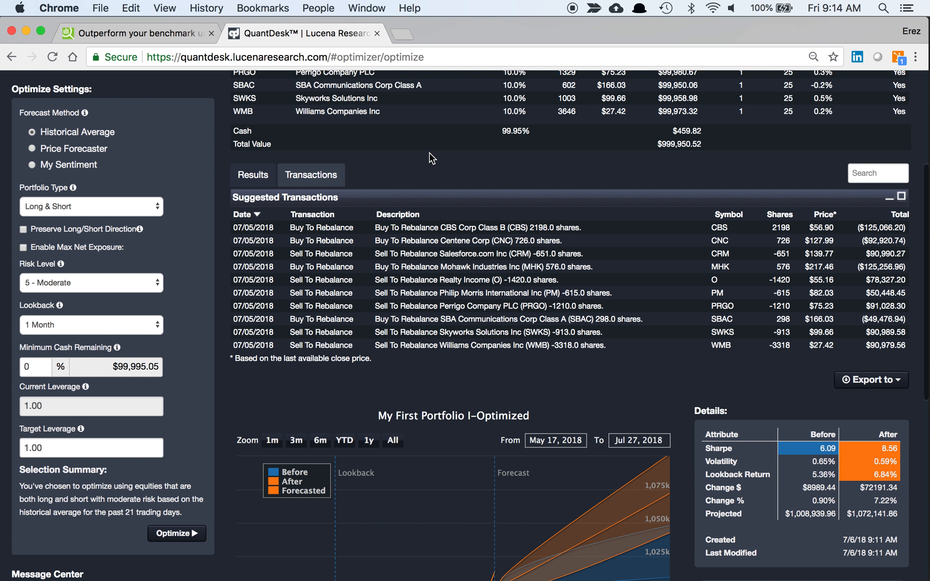
scroll(430, 151, up, 5)
scroll(437, 254, down, 4)
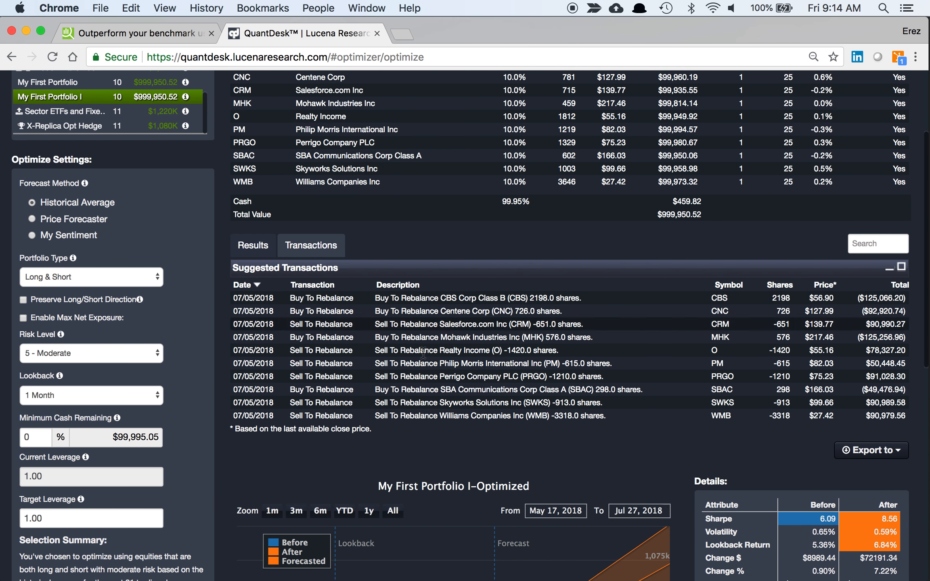
scroll(484, 144, up, 3)
scroll(483, 143, down, 3)
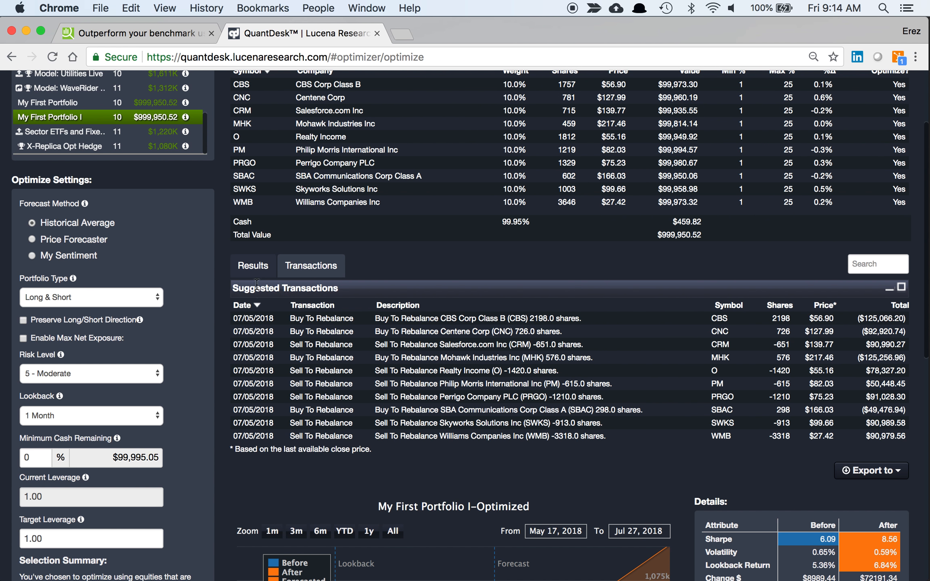
- Return to the optimization results and save the optimized result to My First Portfolio I
click(249, 272)
click(719, 484)
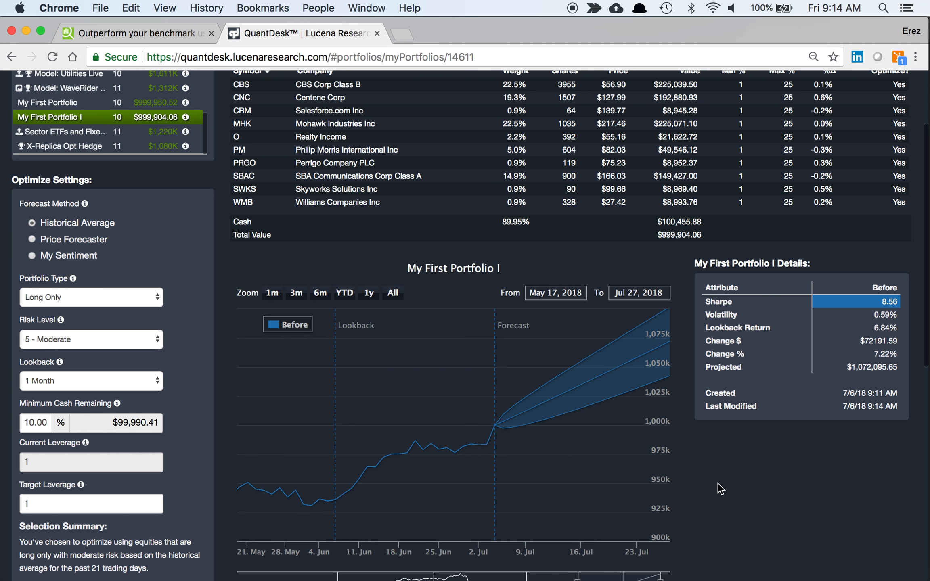
- Start the hedger in wizard mode and choose My First Portfolio I as the portfolio to hedge
scroll(517, 393, up, 5)
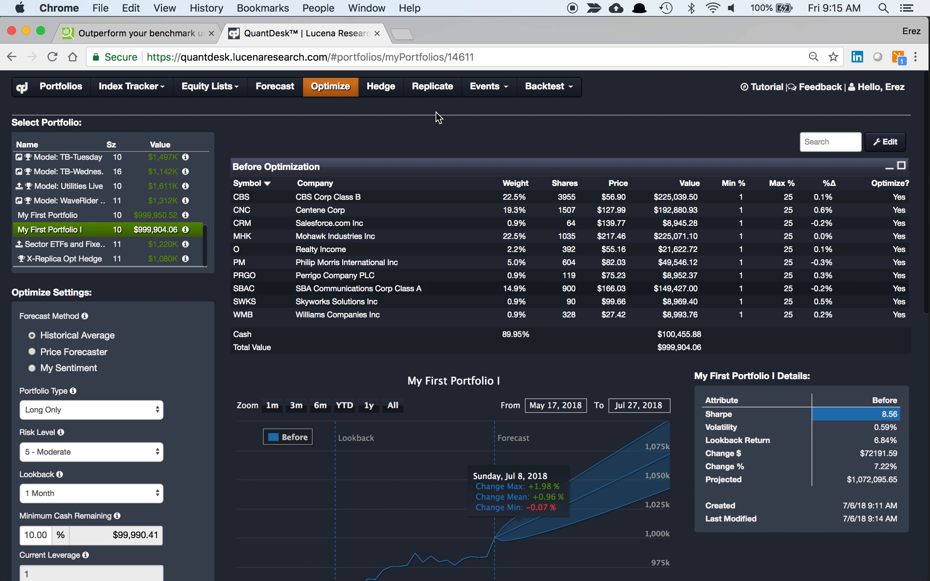
click(381, 92)
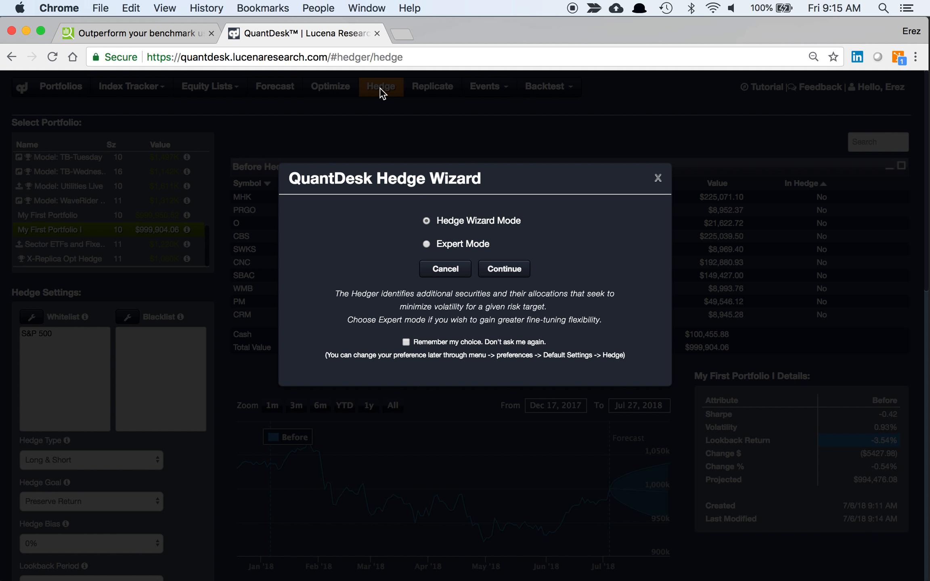
click(510, 275)
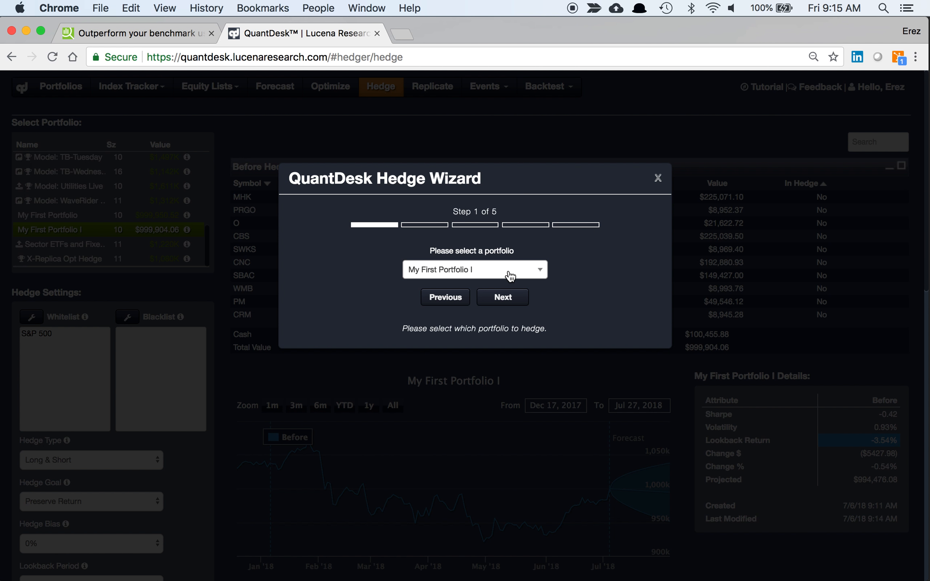
click(508, 297)
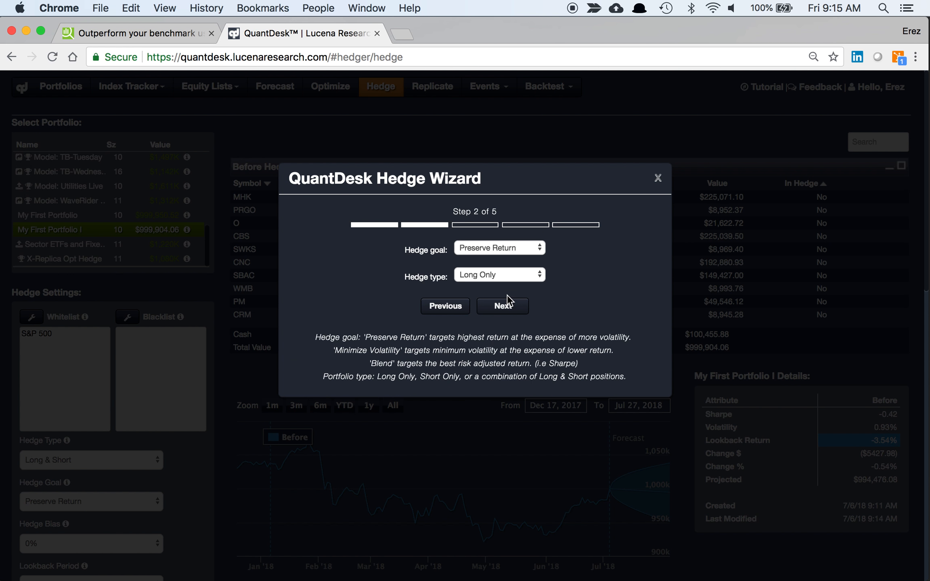
- Keep the hedge goal at Preserve Return and set the hedge type to Long & Short in the wizard
click(534, 254)
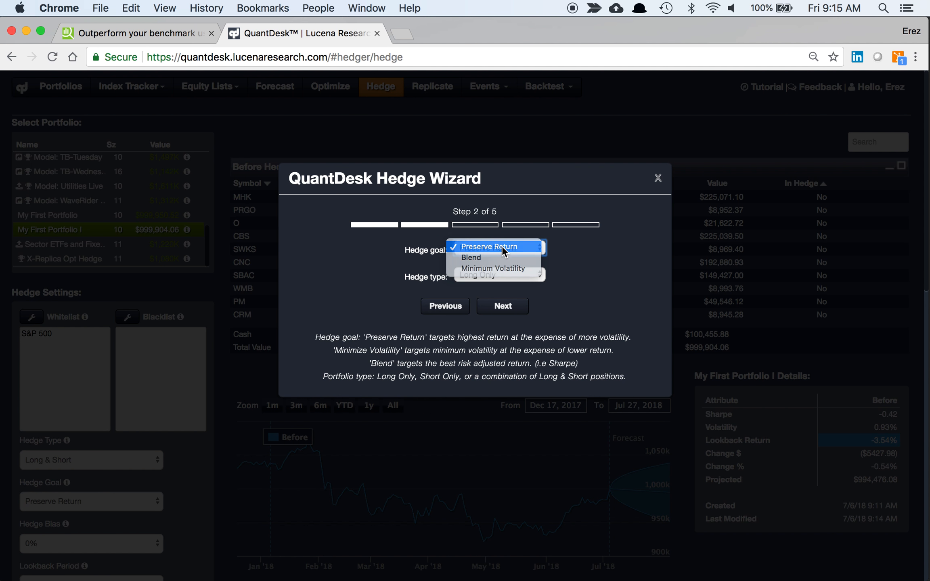
click(502, 247)
click(524, 277)
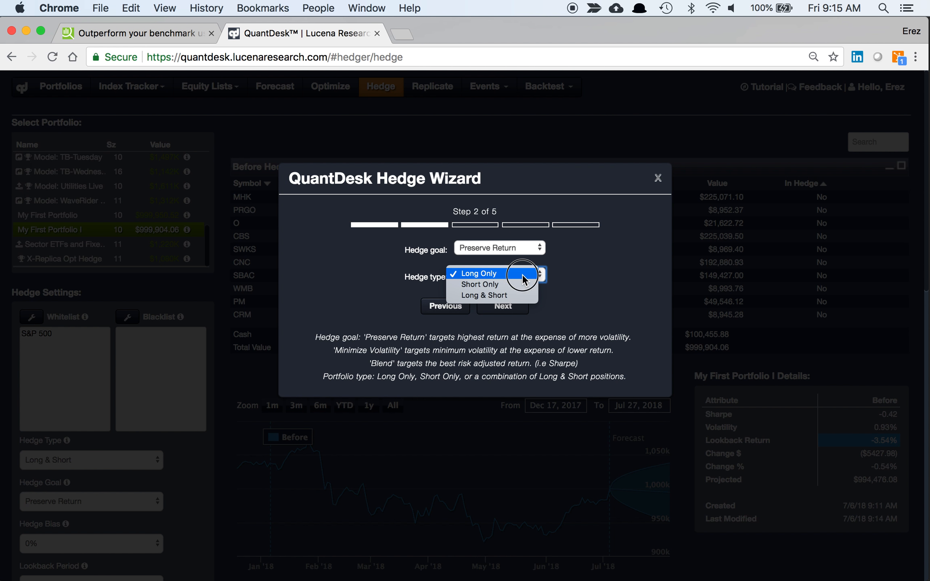
click(514, 294)
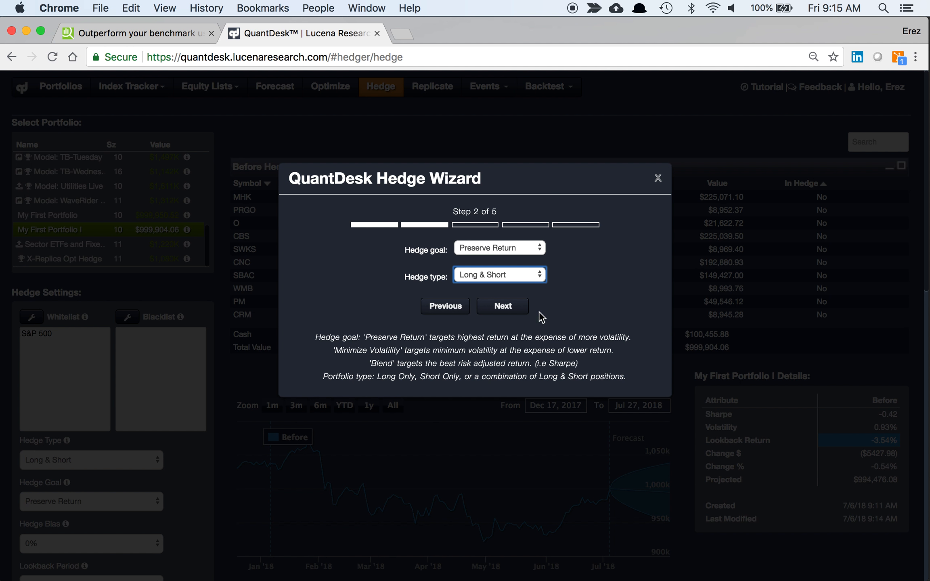
click(504, 307)
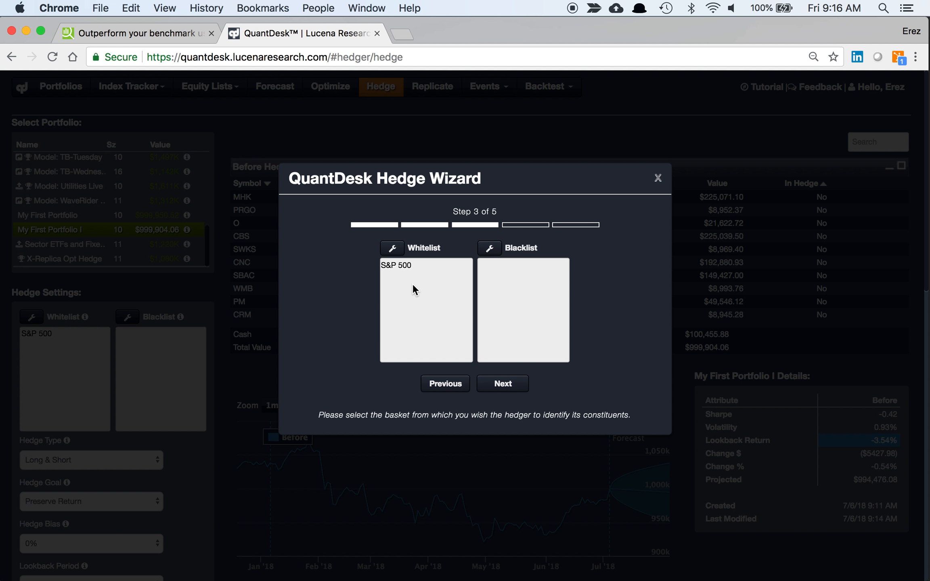
- Keep the S&P 500 whitelist, set the maximum number of equities in the hedge to 20 and run the hedge
click(502, 383)
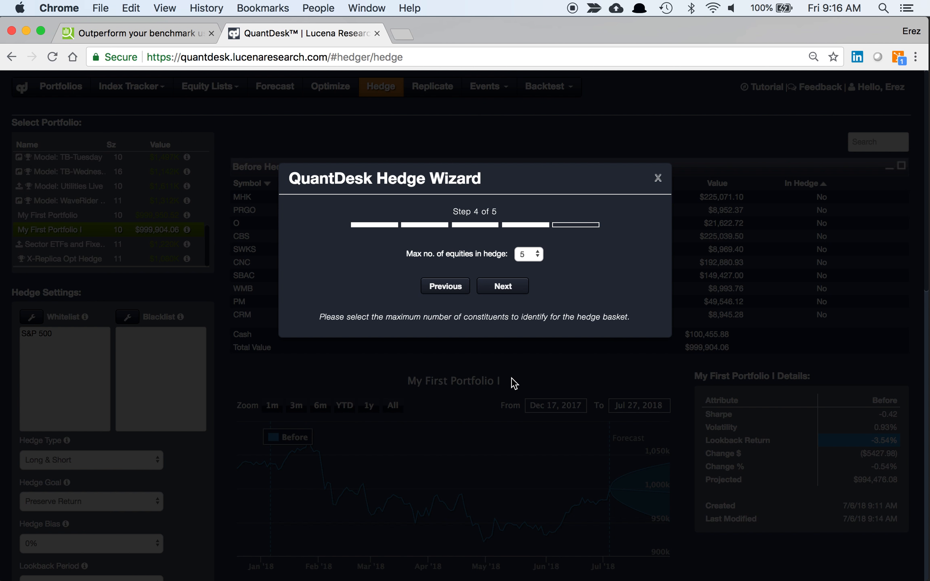
click(529, 256)
click(531, 287)
click(504, 290)
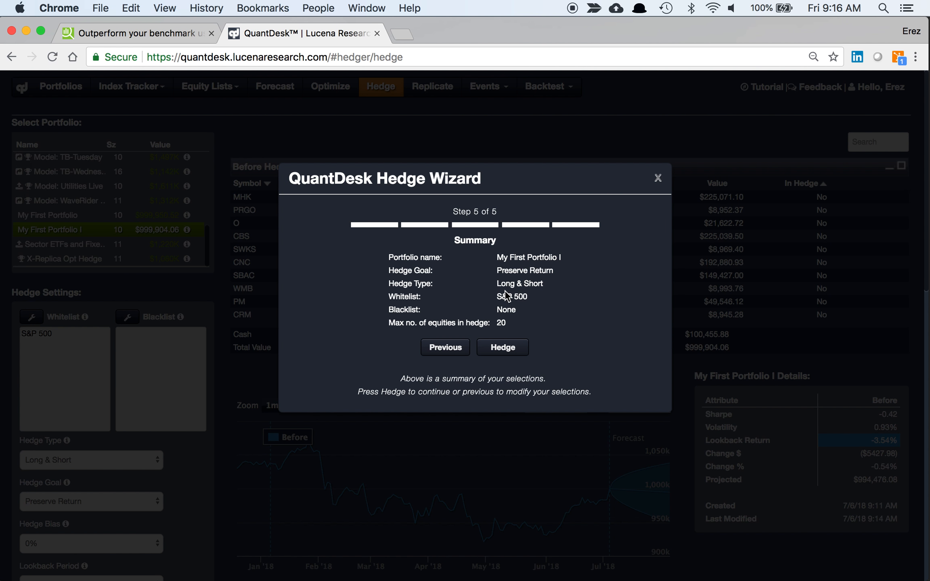
click(515, 351)
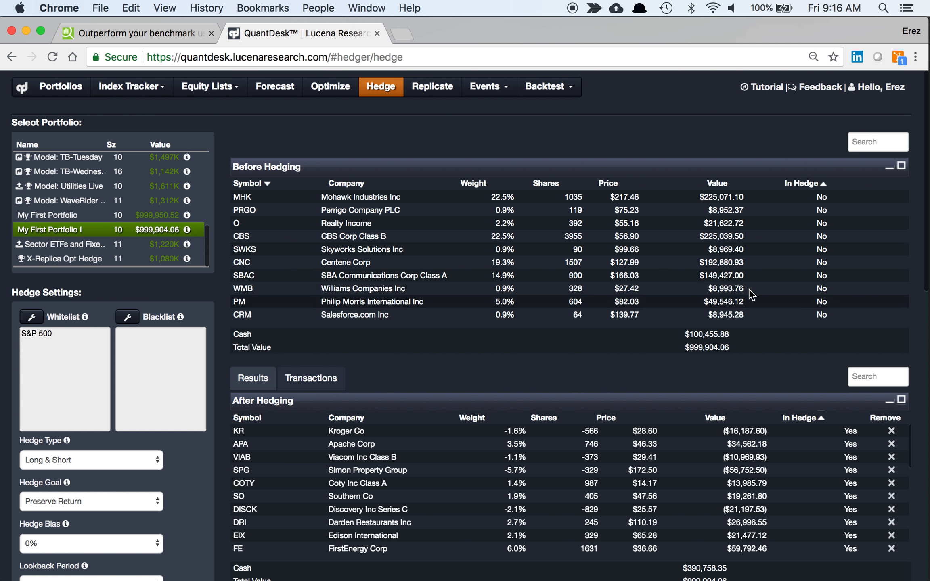
- Examine the holdings after hedging, the forecast chart and the before/after details, comparing them with the holdings before hedging
scroll(598, 396, down, 5)
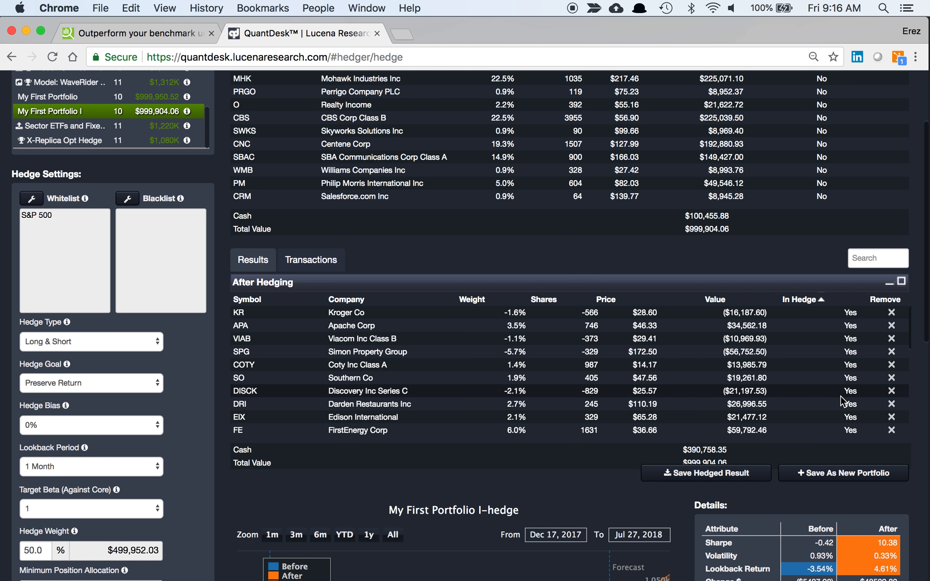
scroll(842, 401, down, 10)
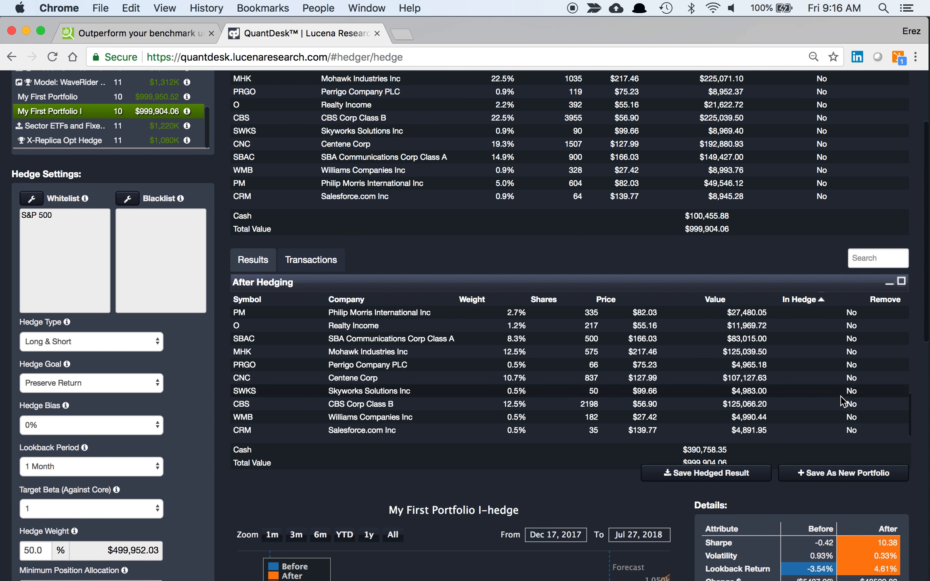
scroll(842, 401, down, 10)
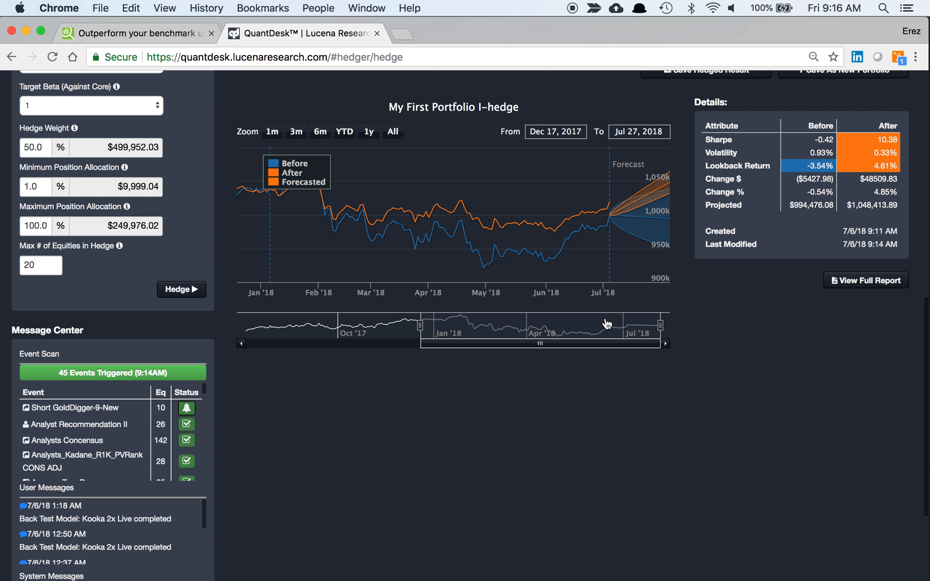
mouse_move(280, 286)
scroll(280, 286, up, 5)
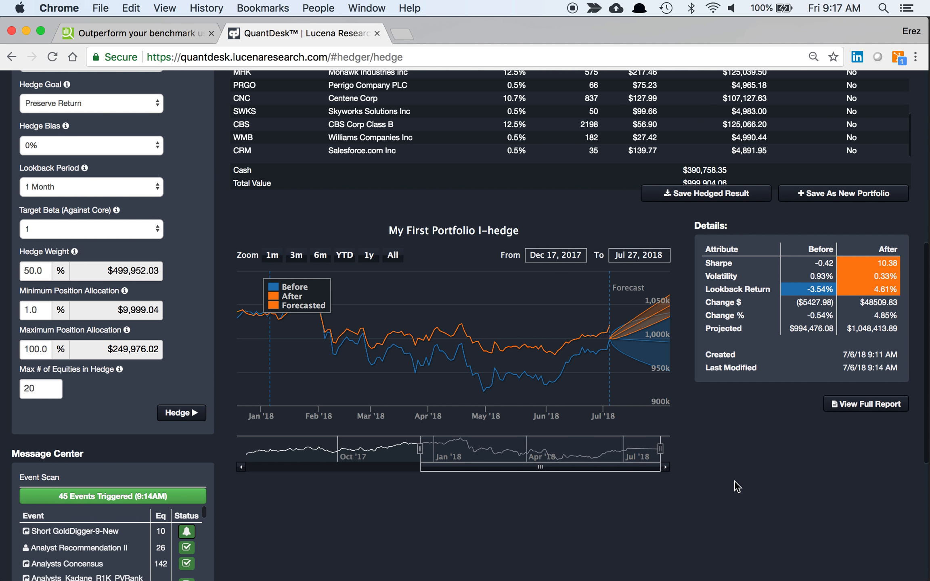
scroll(735, 486, up, 5)
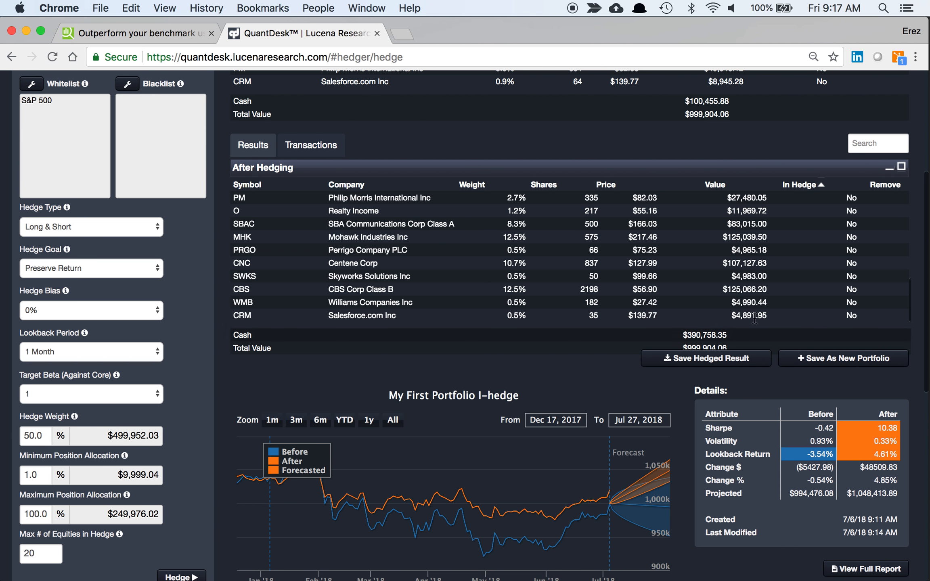
scroll(731, 208, up, 10)
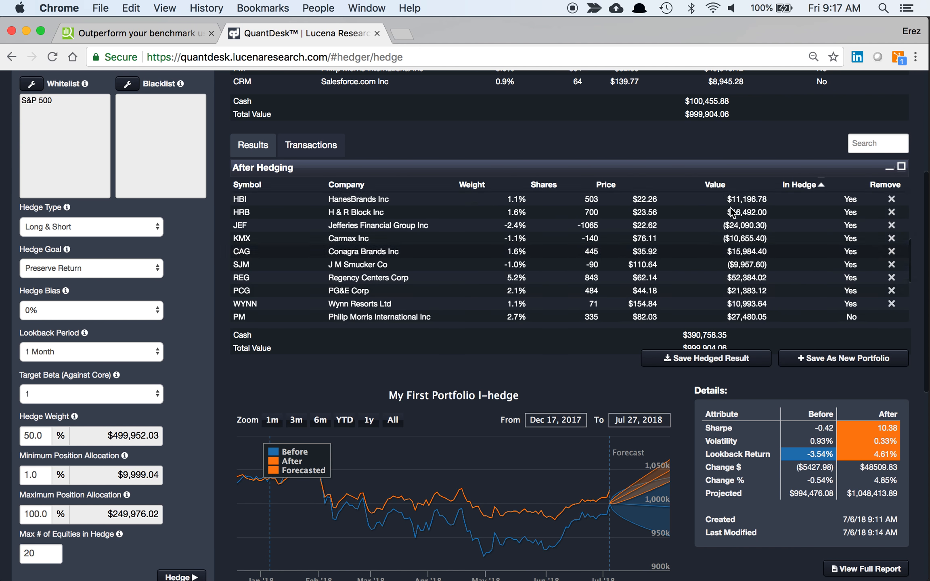
scroll(730, 207, up, 3)
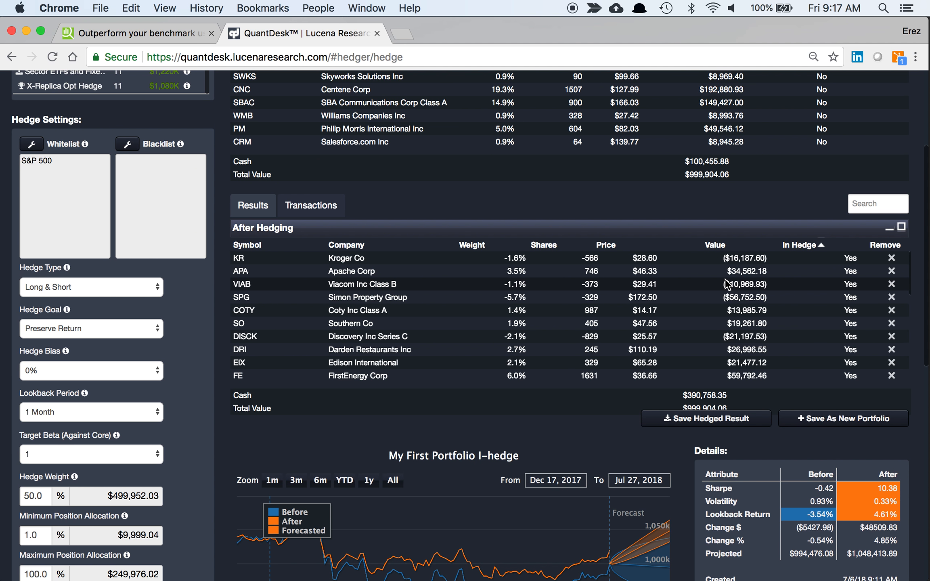
scroll(499, 216, up, 8)
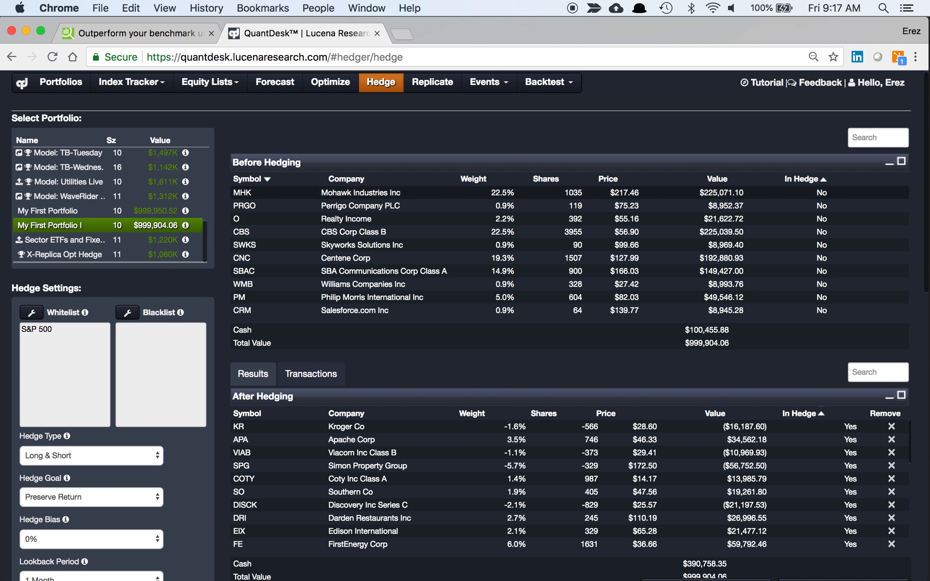
- Review the suggested transactions for the hedge and return to the hedged results
scroll(482, 250, down, 10)
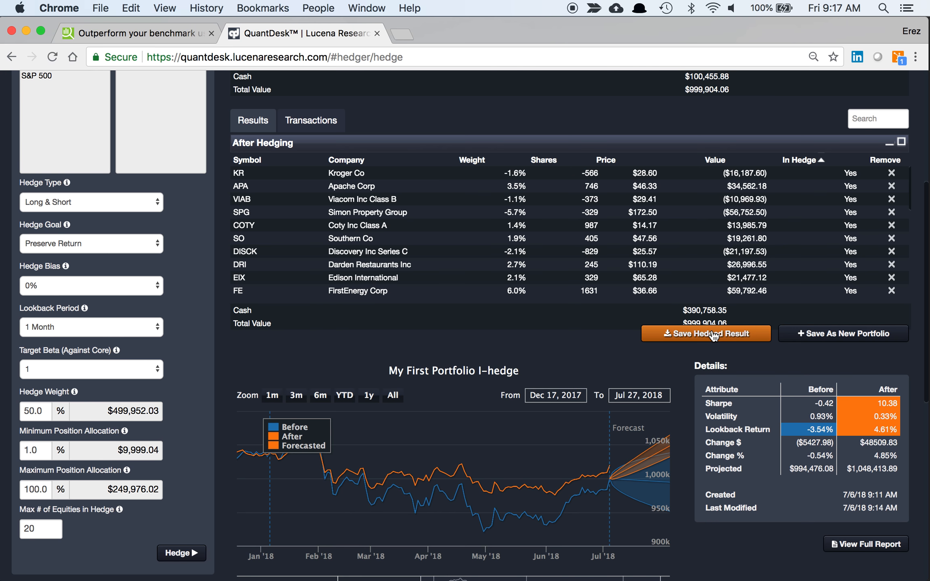
click(306, 123)
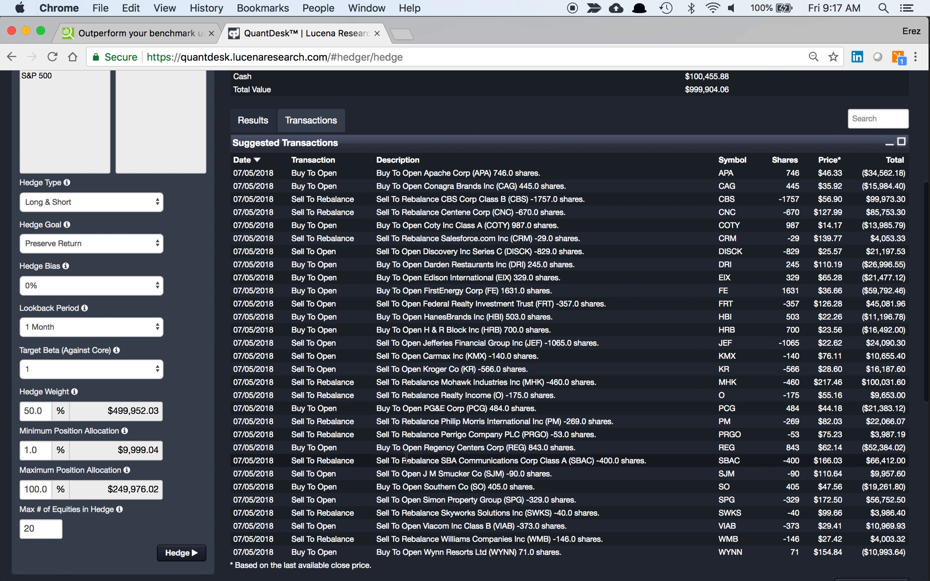
click(240, 123)
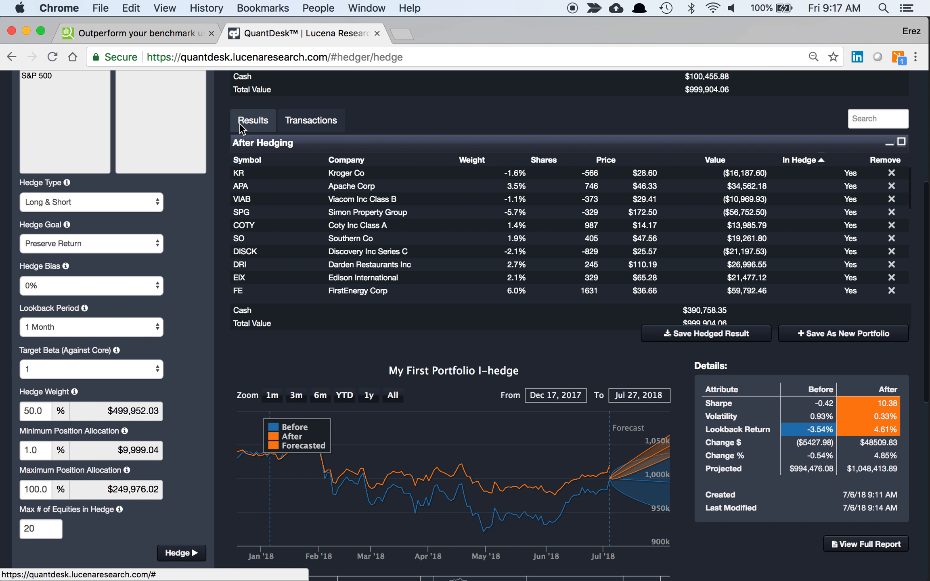
- Save the hedged result to My First Portfolio I and check its updated holdings
click(707, 340)
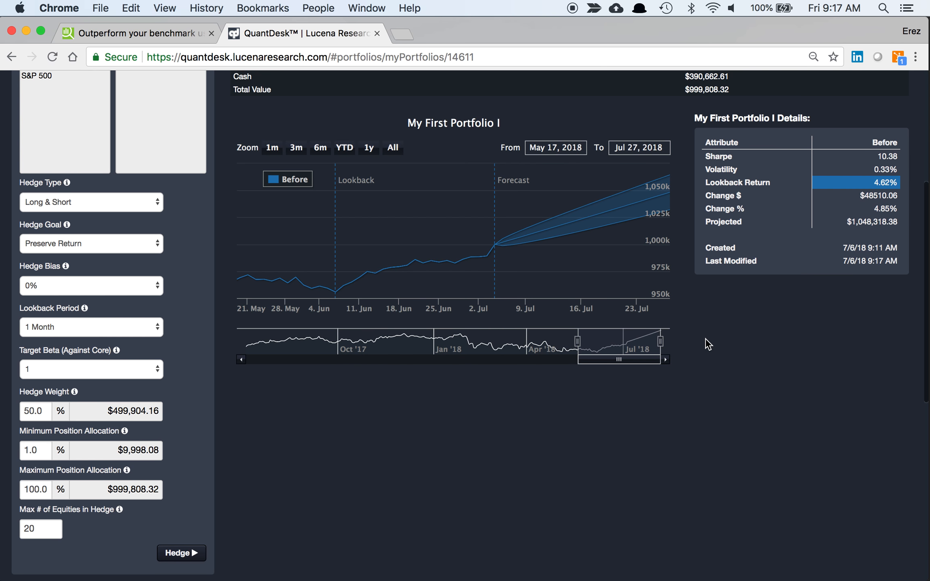
scroll(706, 339, up, 5)
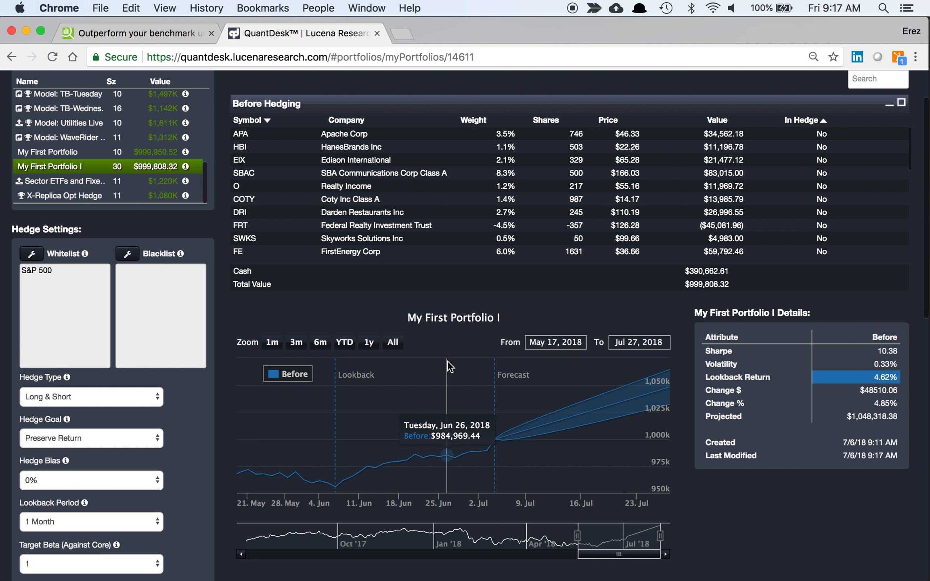
scroll(448, 361, up, 2)
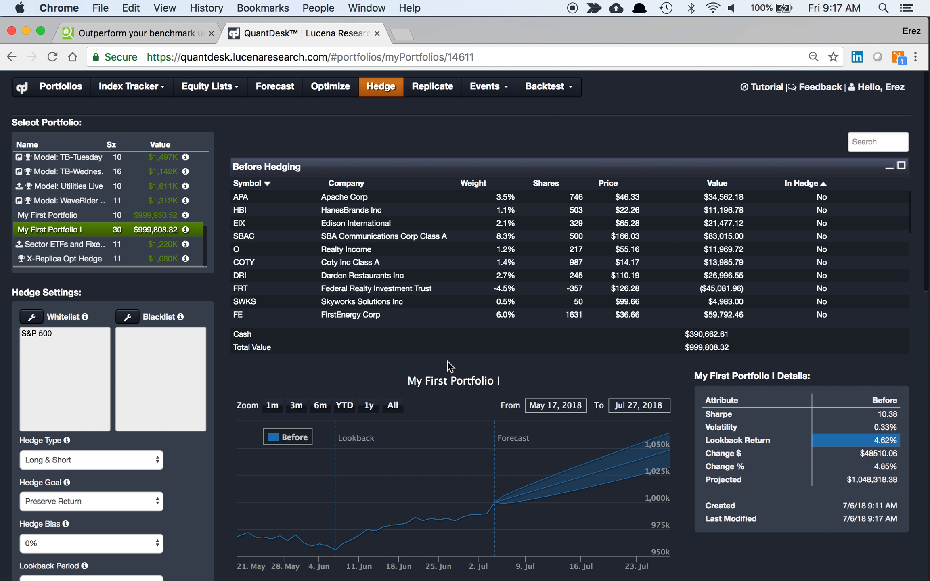